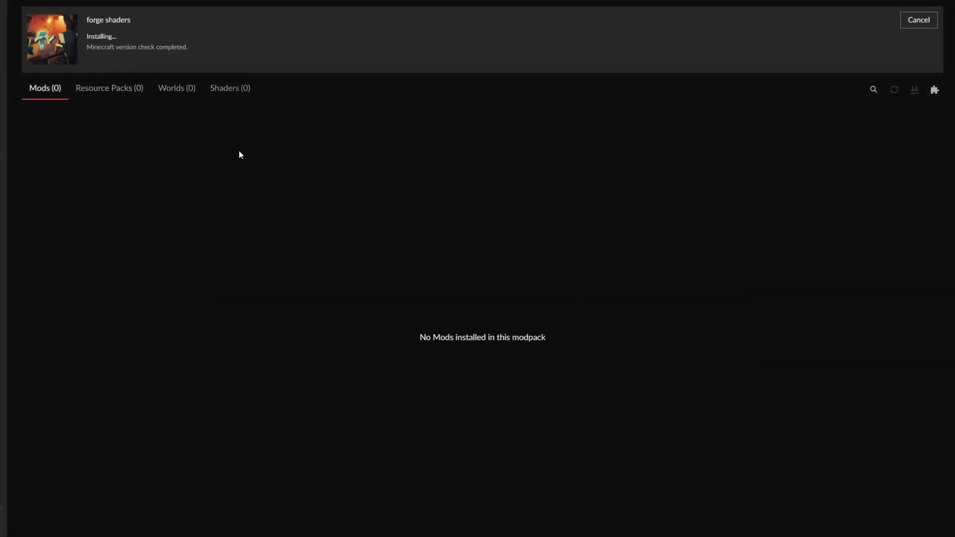
# - Search the Forge 1.20.1 mods for "embed" and install Embeddium in the forge shaders modpack
pyautogui.click(934, 90)
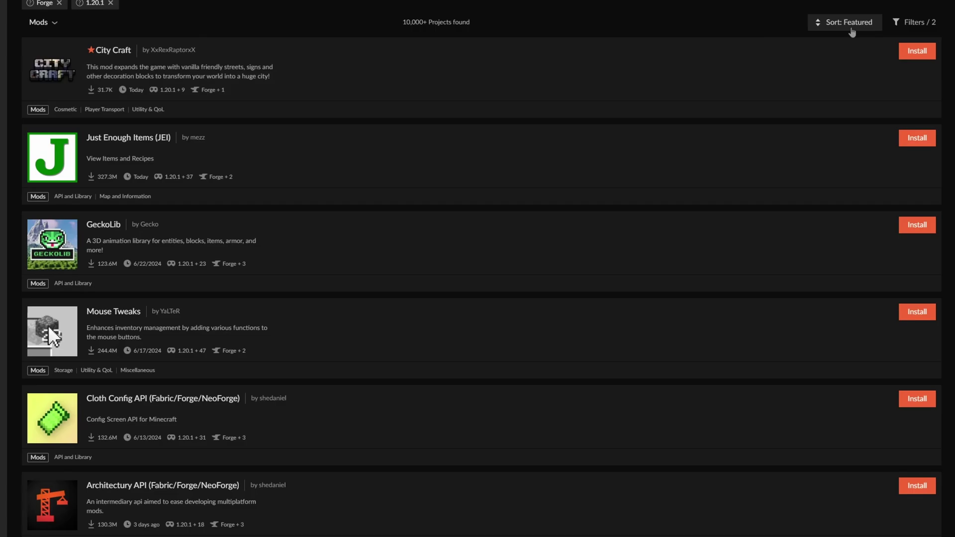
pyautogui.click(846, 22)
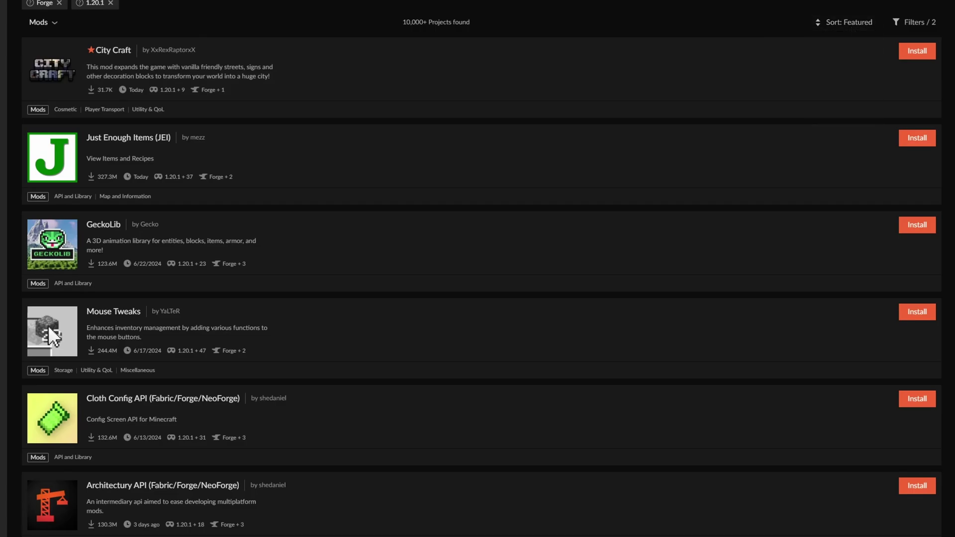
pyautogui.scroll(2, 70, 49)
pyautogui.click(70, 43)
pyautogui.write('embed')
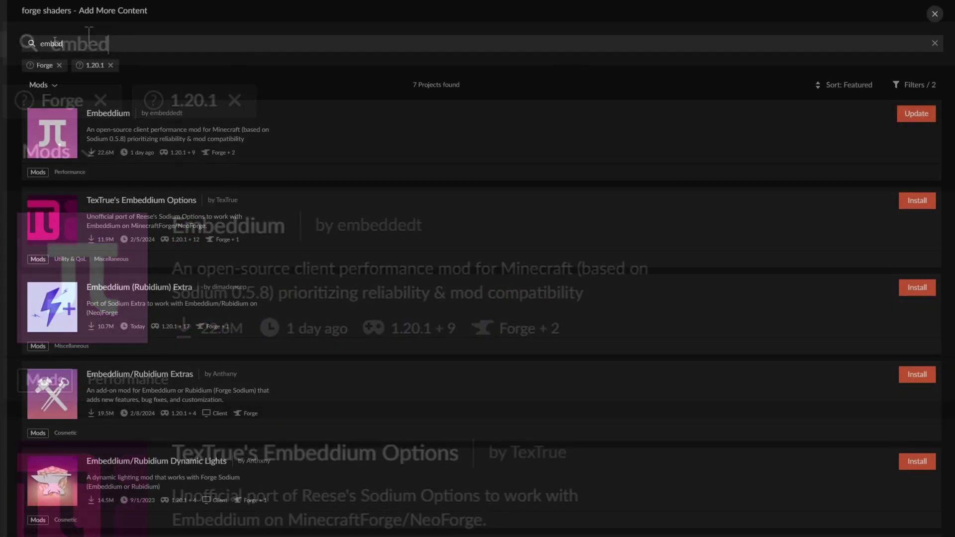
# - Replace the mod search with "oculus" and install Oculus in the forge shaders modpack
pyautogui.doubleClick(53, 43)
pyautogui.press('BackSpace')
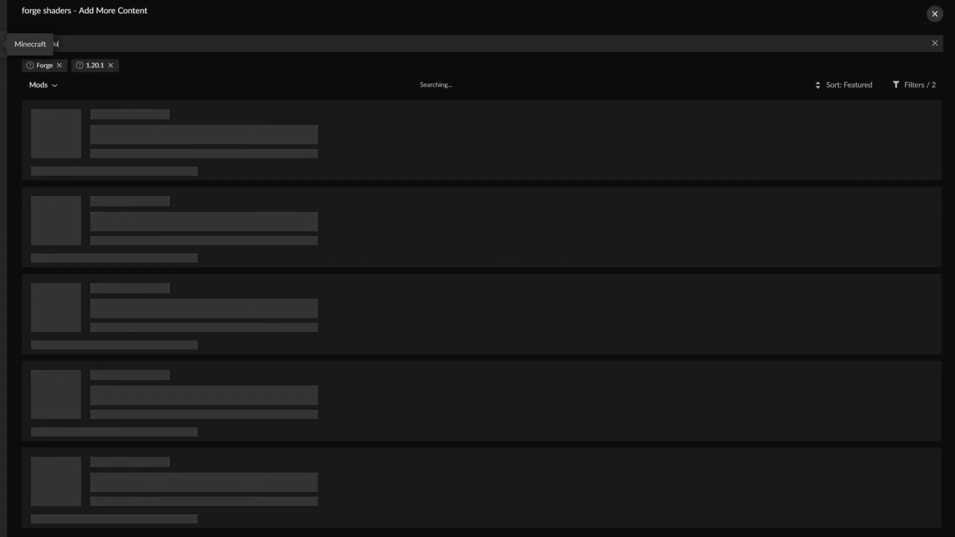
pyautogui.write('oculus')
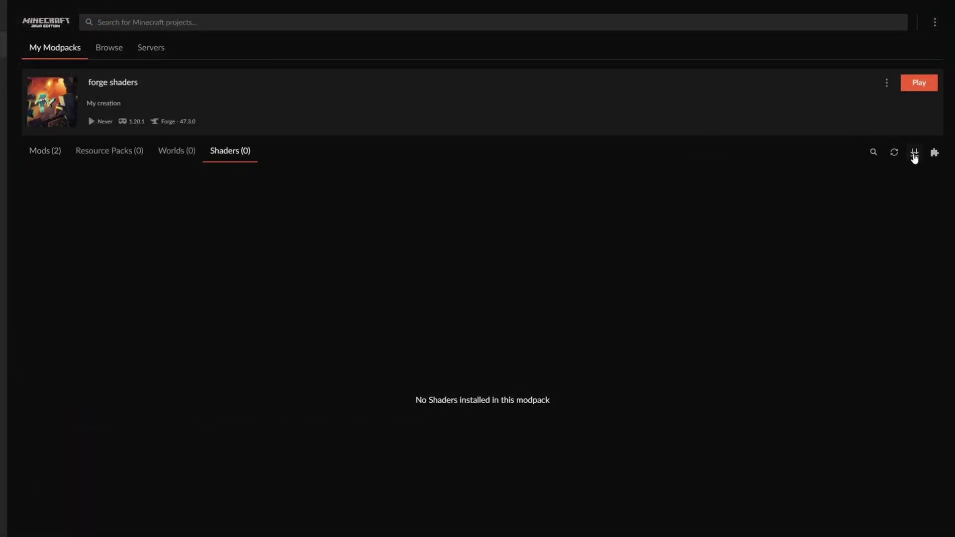
# - Browse the 1.20.1 shader packs available for the forge shaders modpack
pyautogui.click(914, 154)
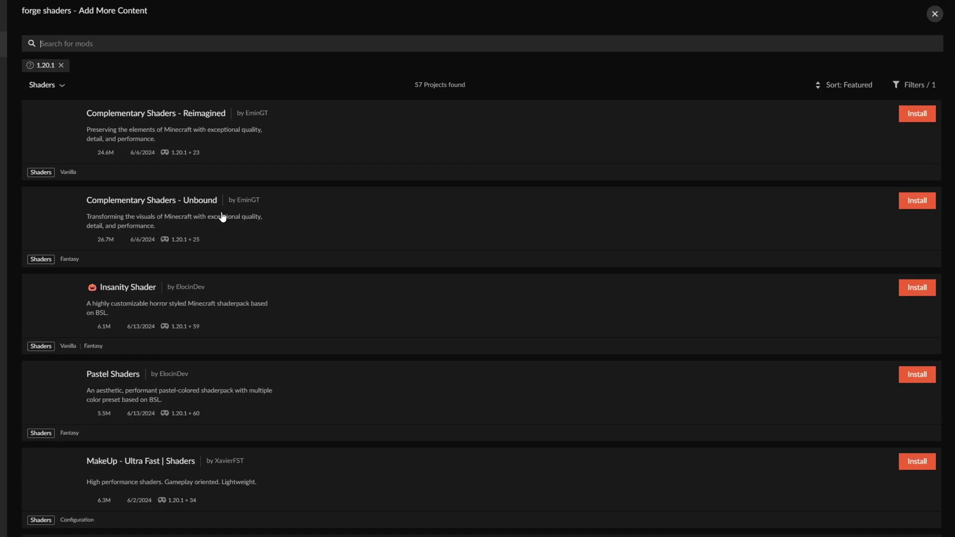
pyautogui.scroll(-20, 237, 328)
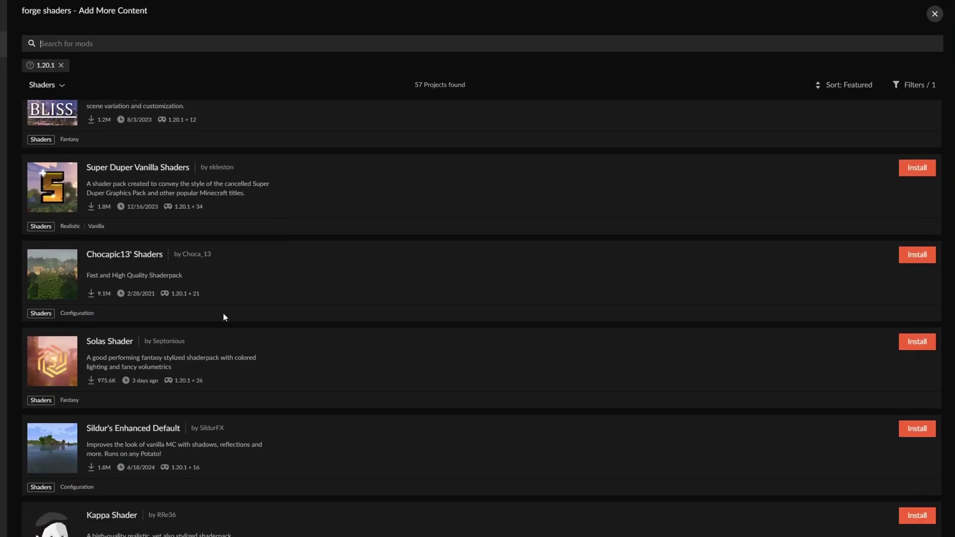
pyautogui.scroll(-15, 209, 318)
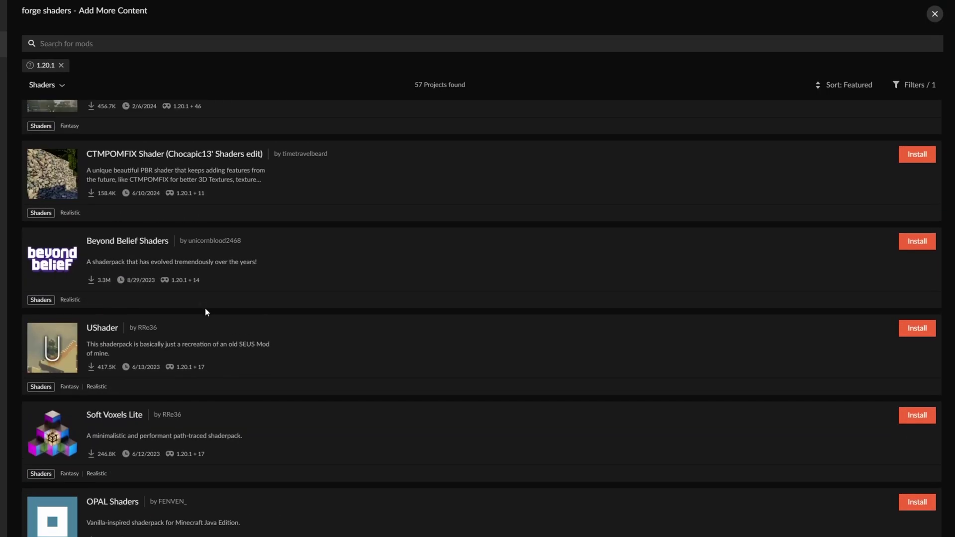
pyautogui.scroll(-7, 201, 314)
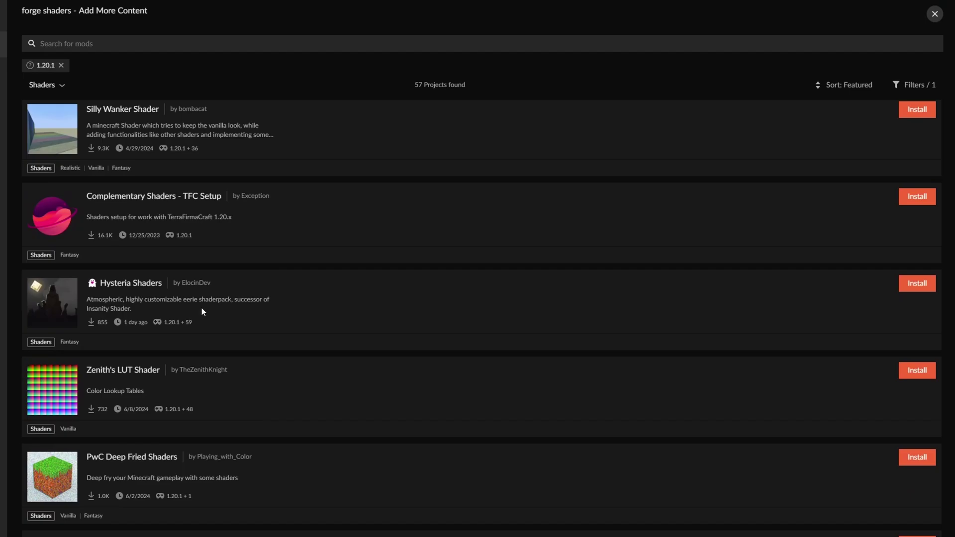
pyautogui.scroll(20, 209, 306)
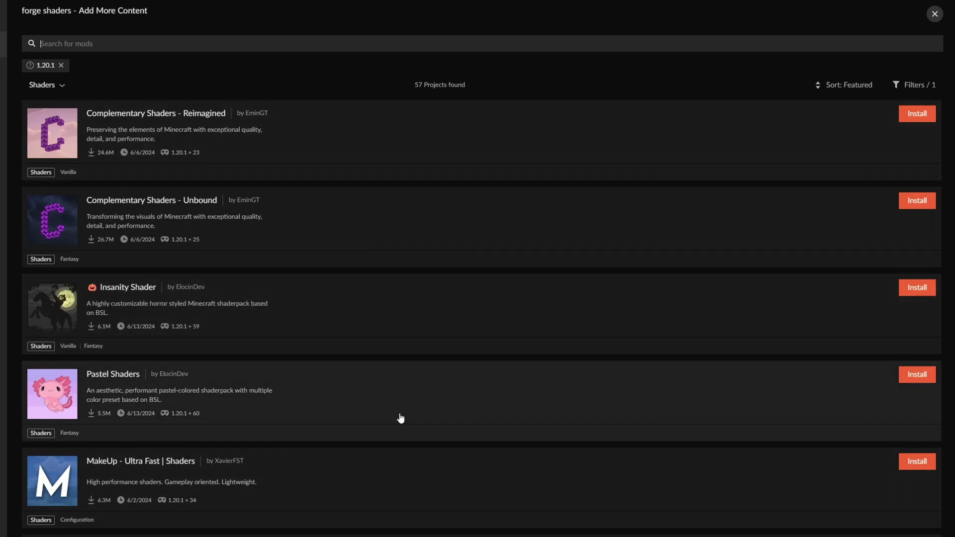
pyautogui.scroll(-4, 297, 428)
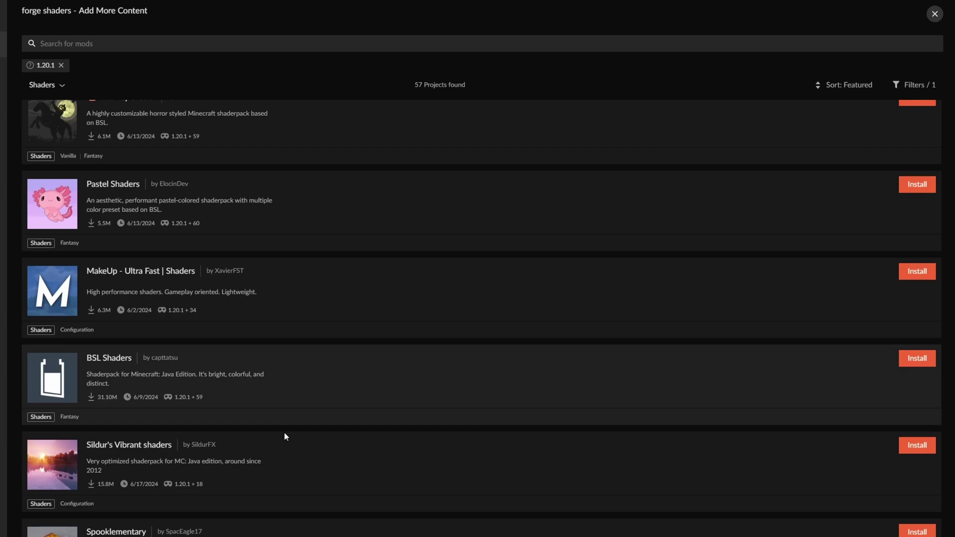
pyautogui.scroll(-6, 284, 432)
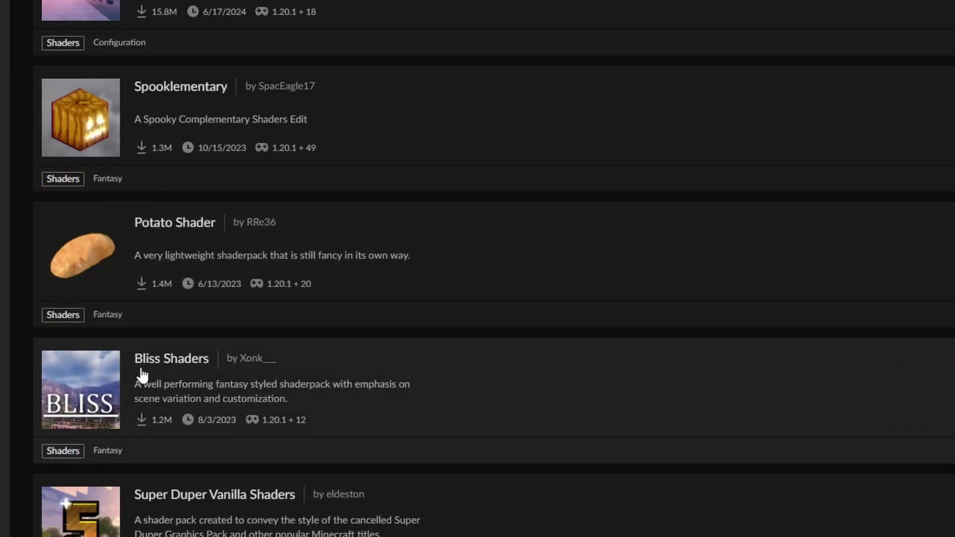
pyautogui.scroll(6, 222, 390)
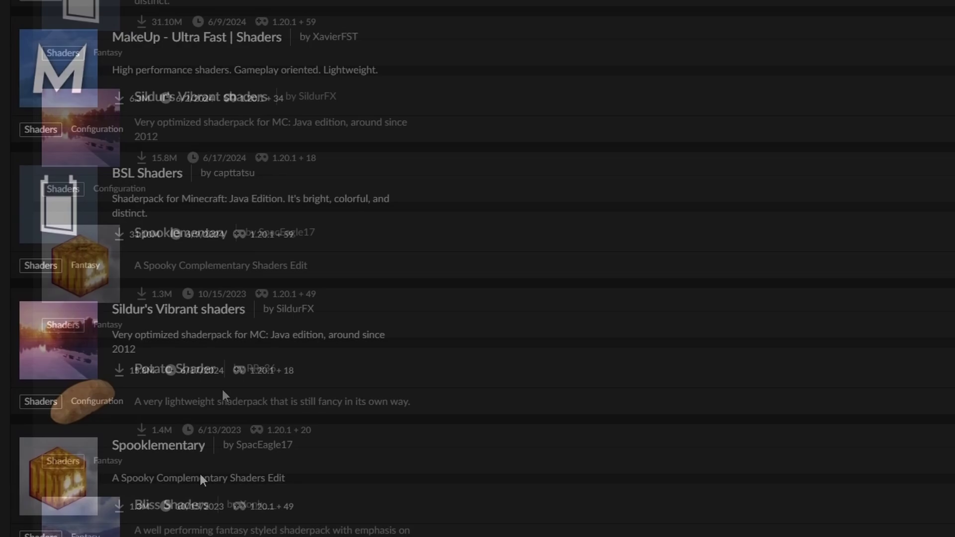
pyautogui.scroll(2, 326, 500)
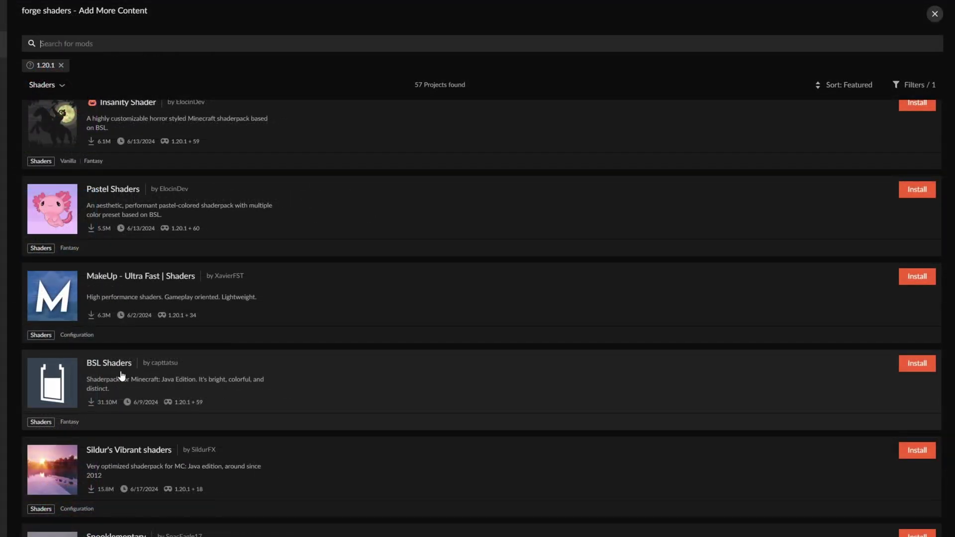
pyautogui.scroll(5, 304, 434)
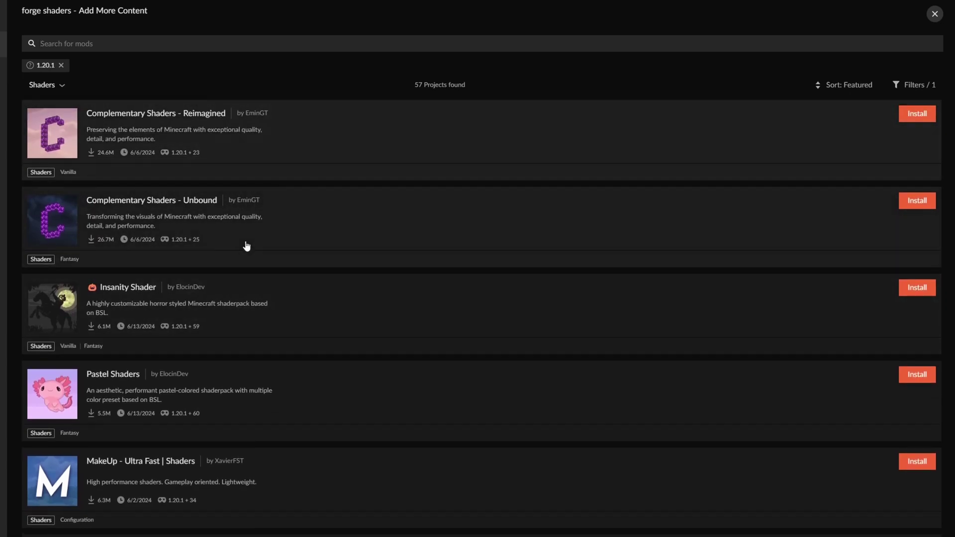
# - Install Bliss Shaders in the forge shaders modpack and close the content browser
pyautogui.scroll(-10, 252, 349)
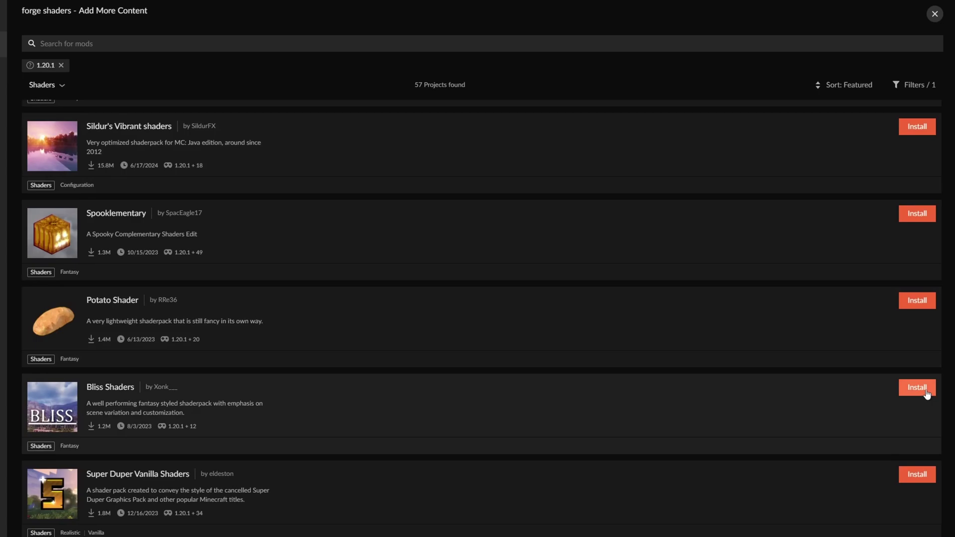
pyautogui.click(921, 389)
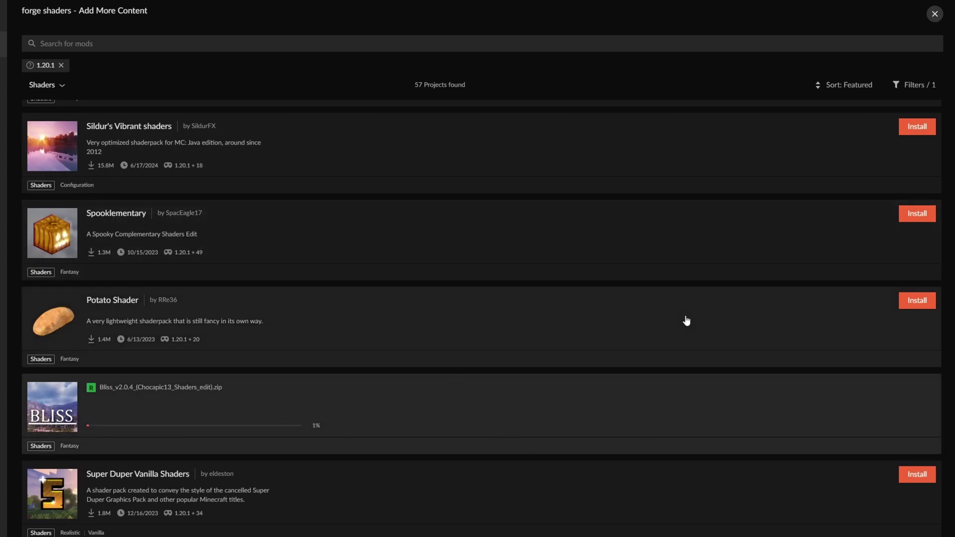
pyautogui.click(935, 14)
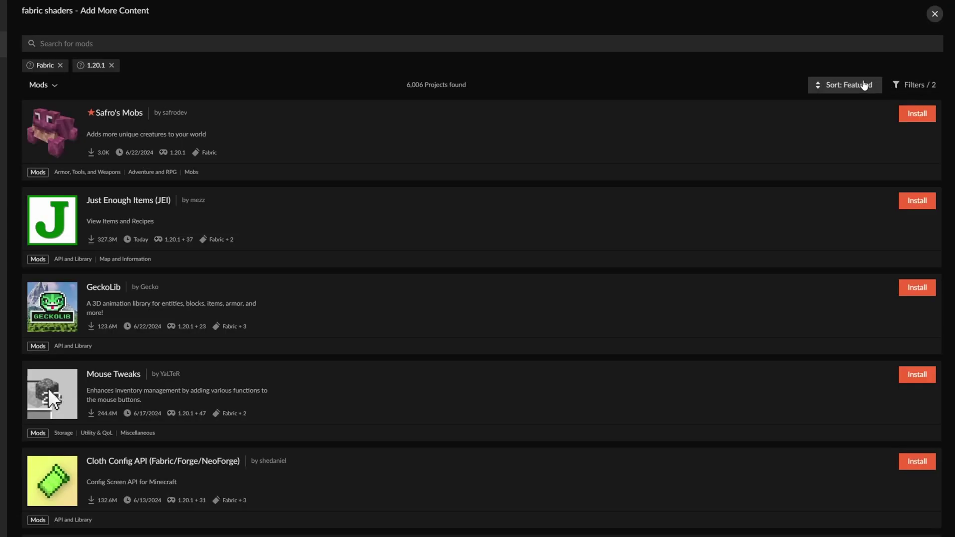
# - Search the Fabric 1.20.1 mods for "sodium" and install Sodium in the fabric shaders modpack
pyautogui.click(865, 85)
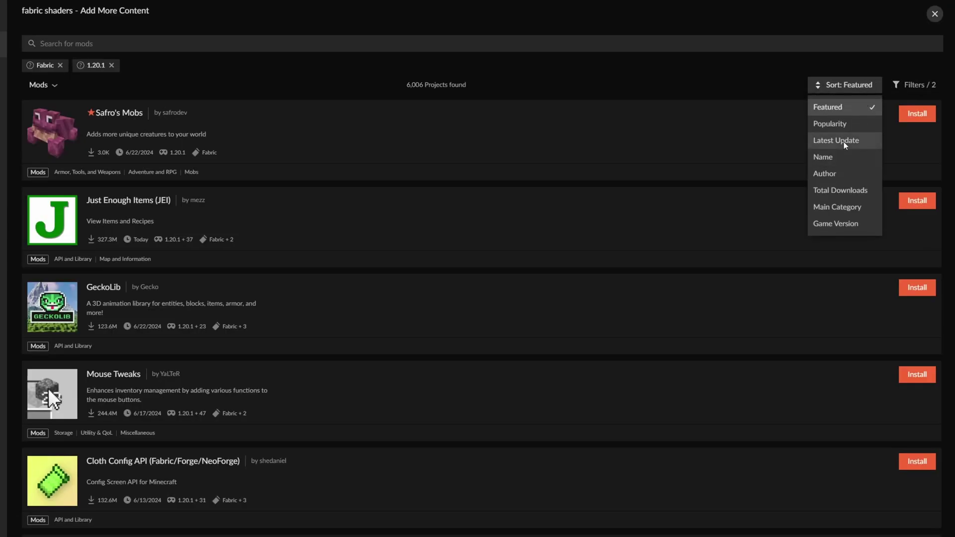
pyautogui.click(272, 44)
pyautogui.write('s')
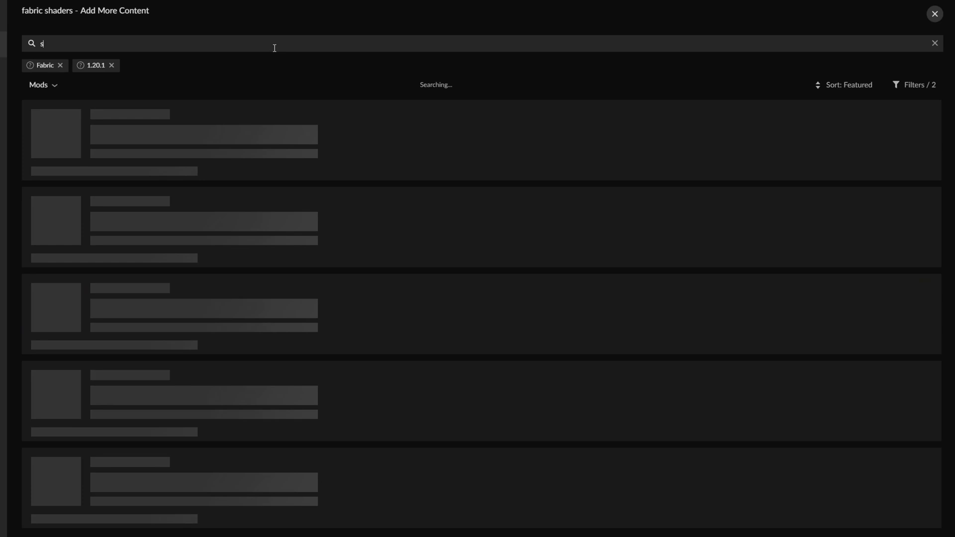
pyautogui.write('odium')
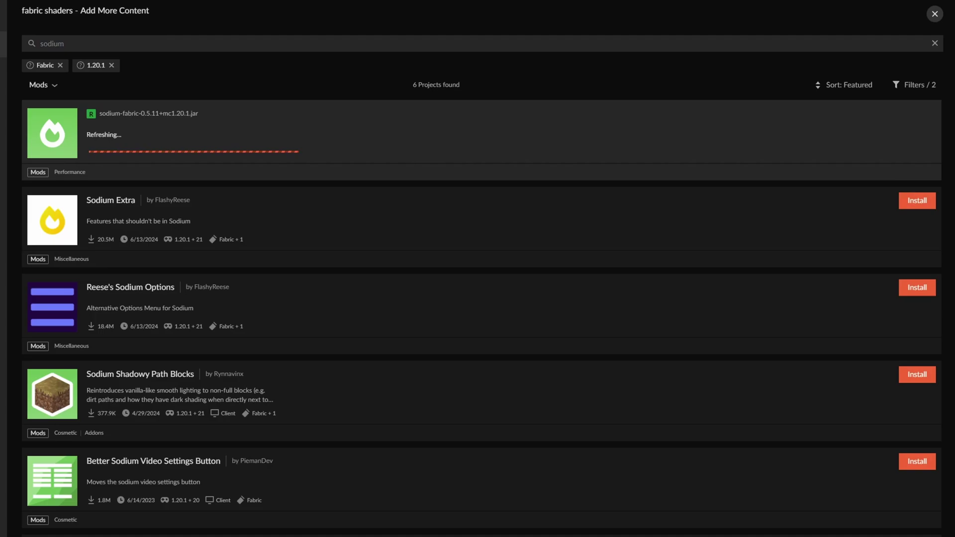
# - Replace the search with "iris", install Iris Shaders in the fabric shaders modpack and close the content browser
pyautogui.doubleClick(112, 43)
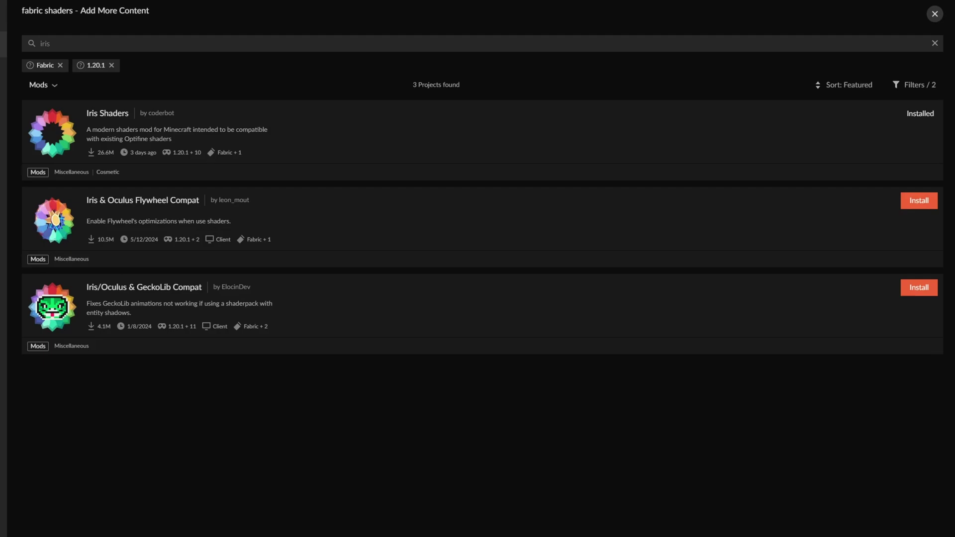
pyautogui.press('Escape')
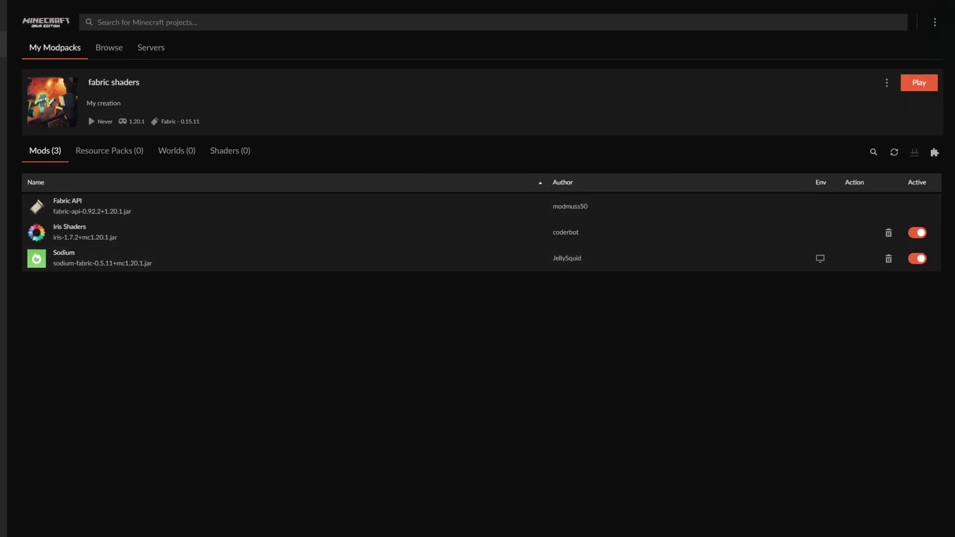
# - Browse the 1.20.1 shader packs available for the fabric shaders modpack
pyautogui.click(241, 150)
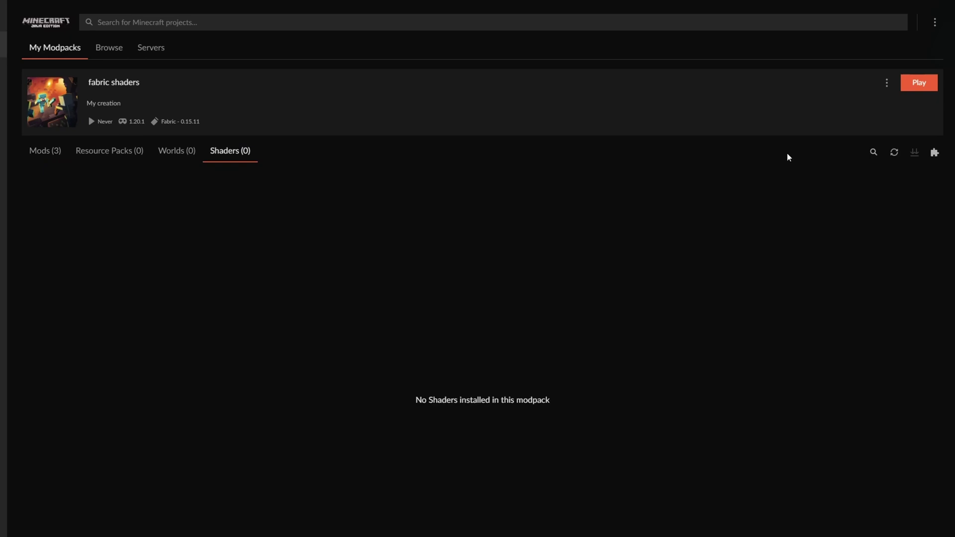
pyautogui.click(934, 154)
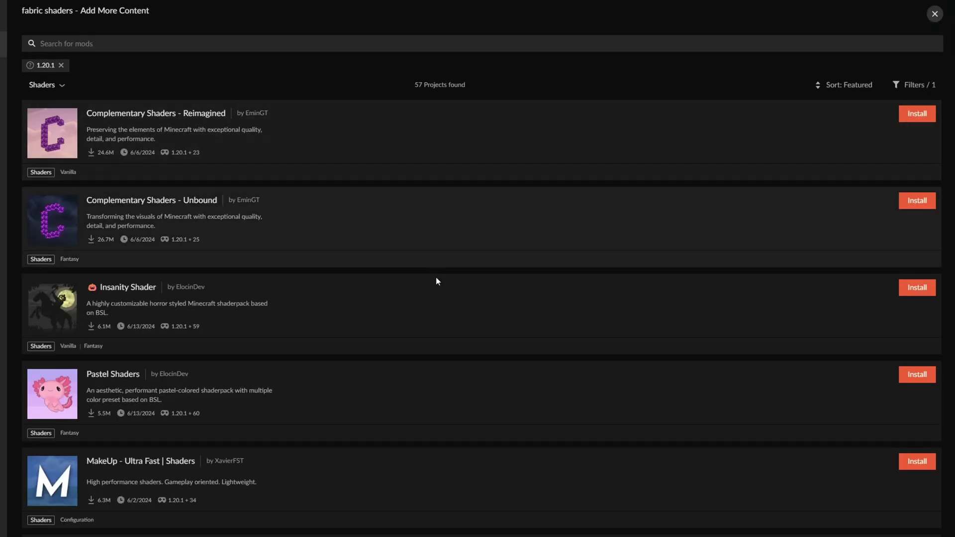
pyautogui.scroll(-20, 437, 281)
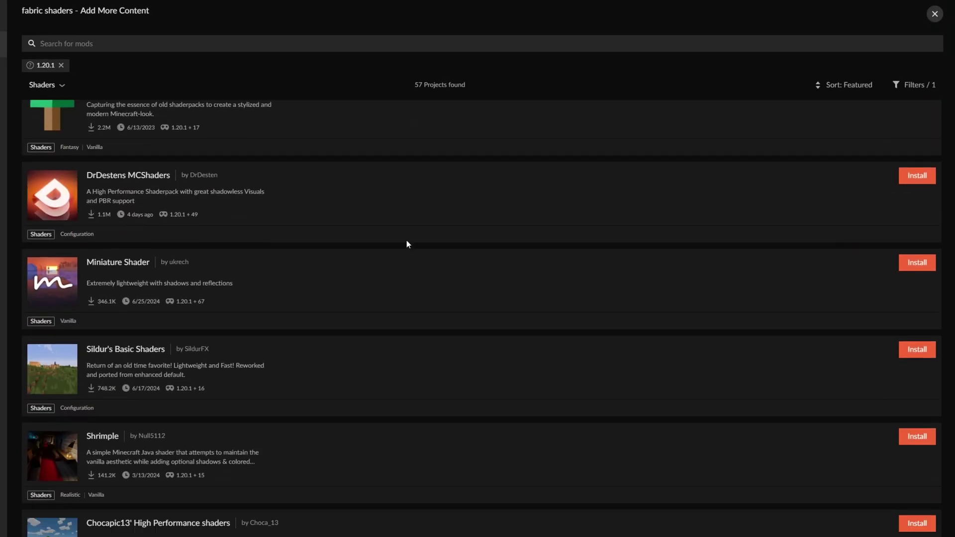
pyautogui.scroll(-20, 407, 244)
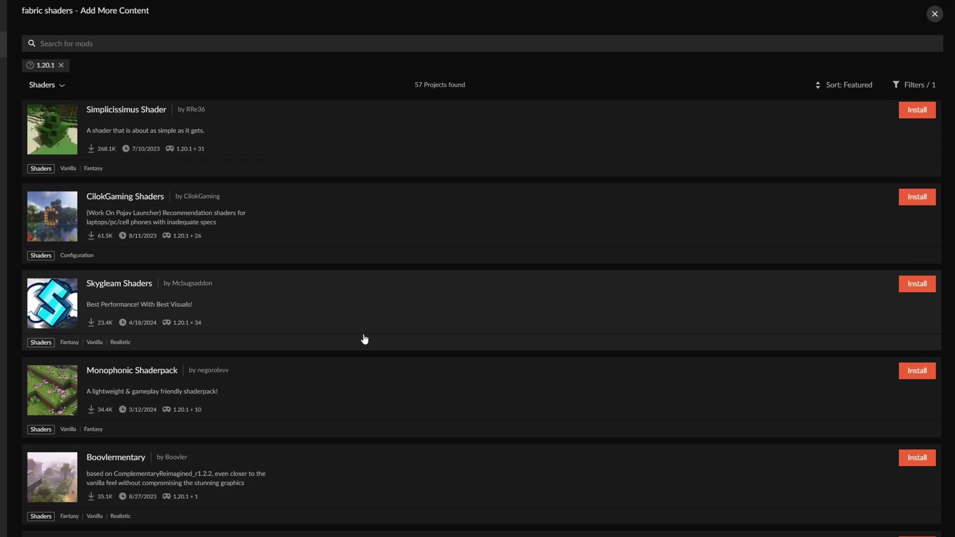
pyautogui.scroll(-5, 363, 348)
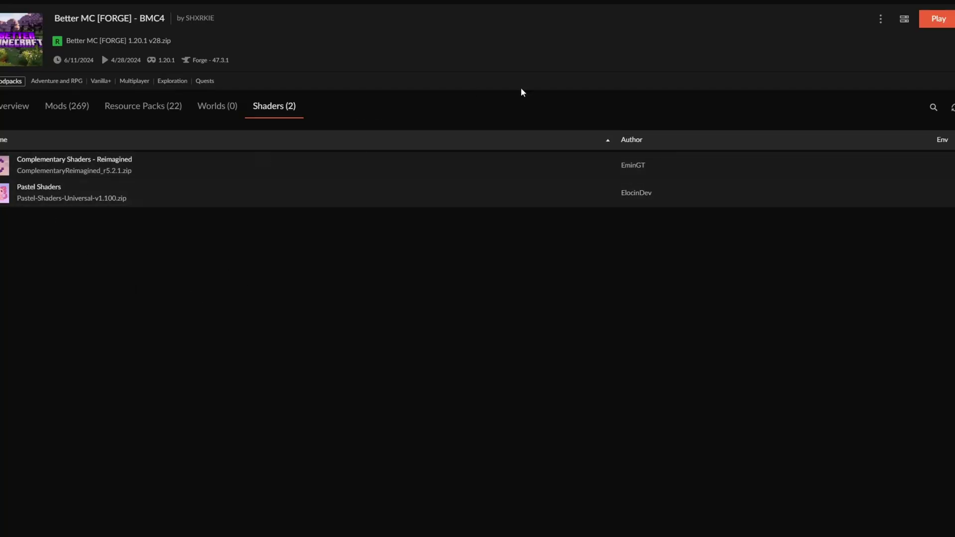
# - View the profile options of the Better MC [FORGE] - BMC4 modpack, including its content management setting, and close them
pyautogui.click(880, 21)
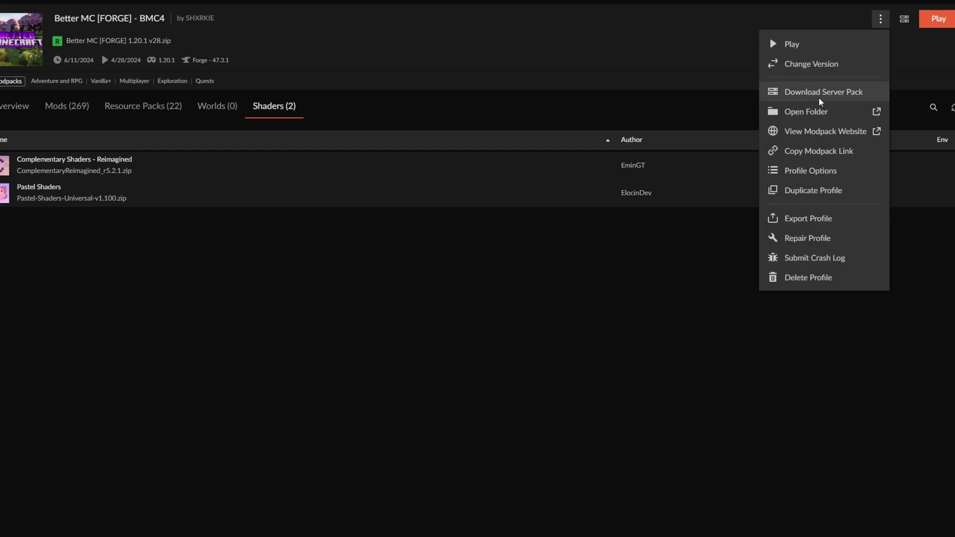
pyautogui.click(814, 171)
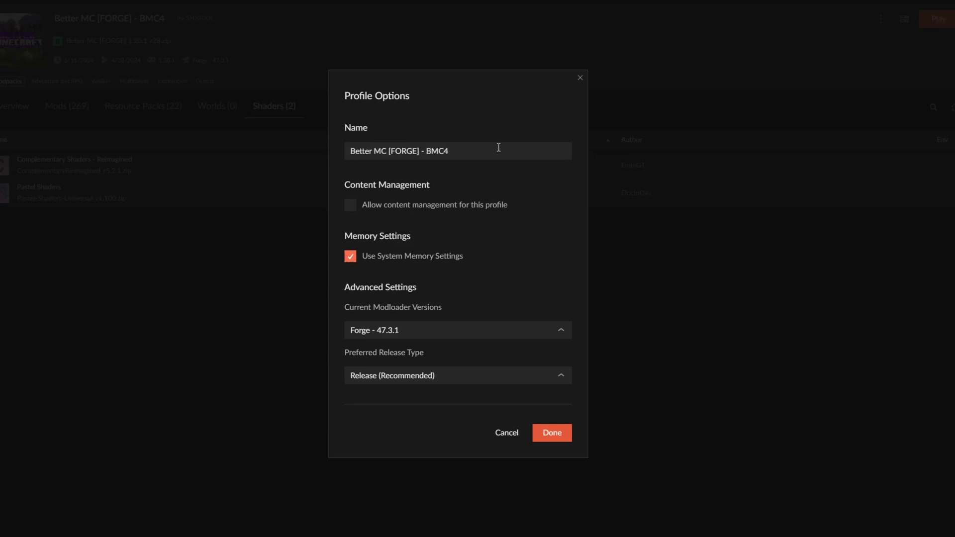
pyautogui.click(580, 78)
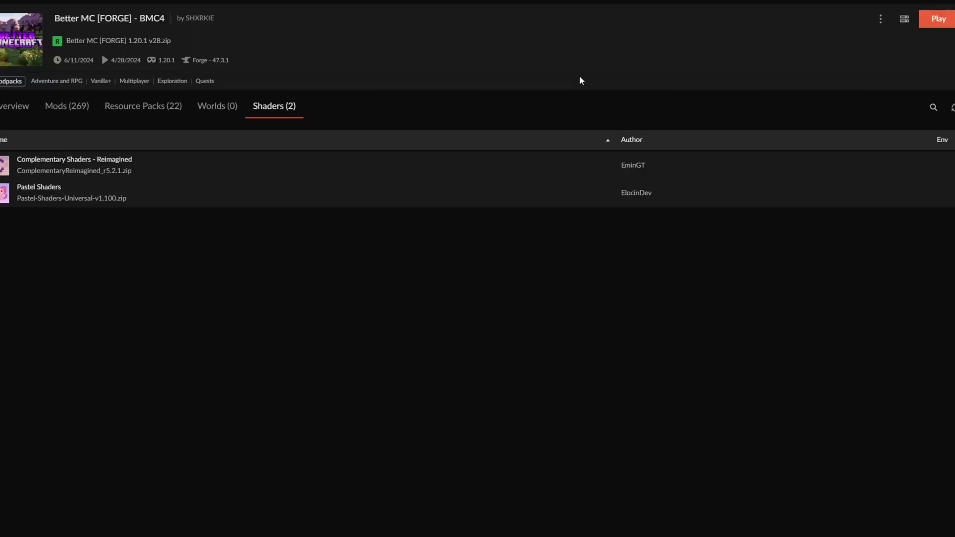
# - Open the Better MC [FORGE] - BMC4 modpack's folder in the file explorer and go into its shaderpacks folder
pyautogui.click(880, 19)
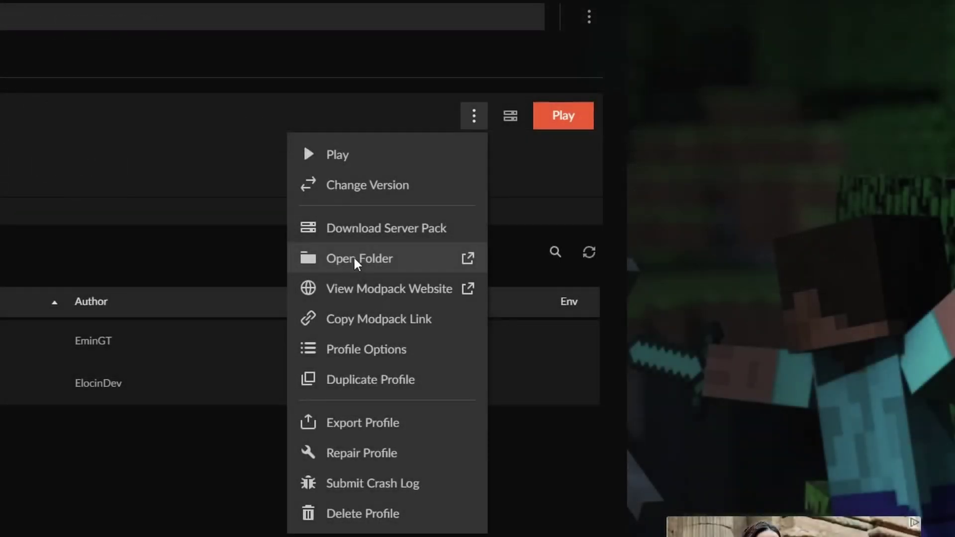
pyautogui.click(354, 259)
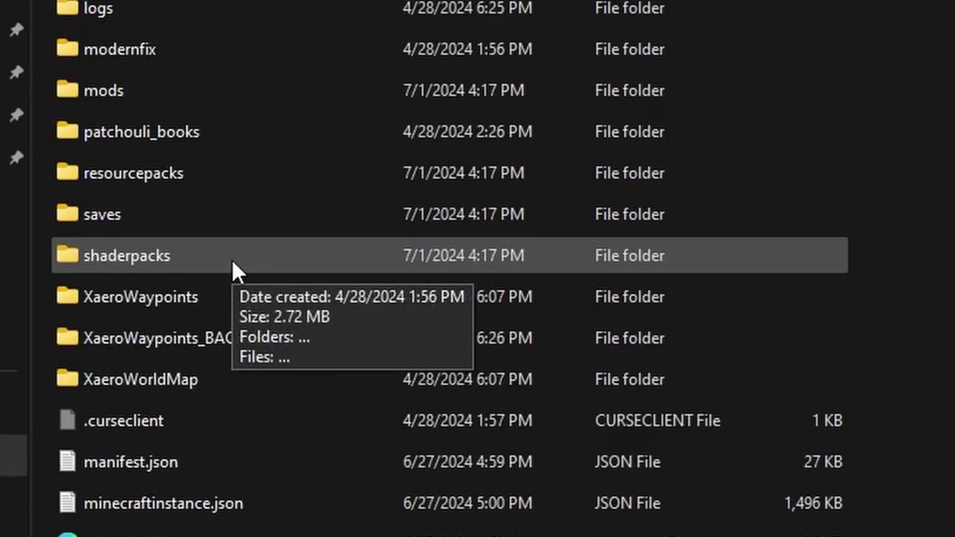
pyautogui.doubleClick(234, 269)
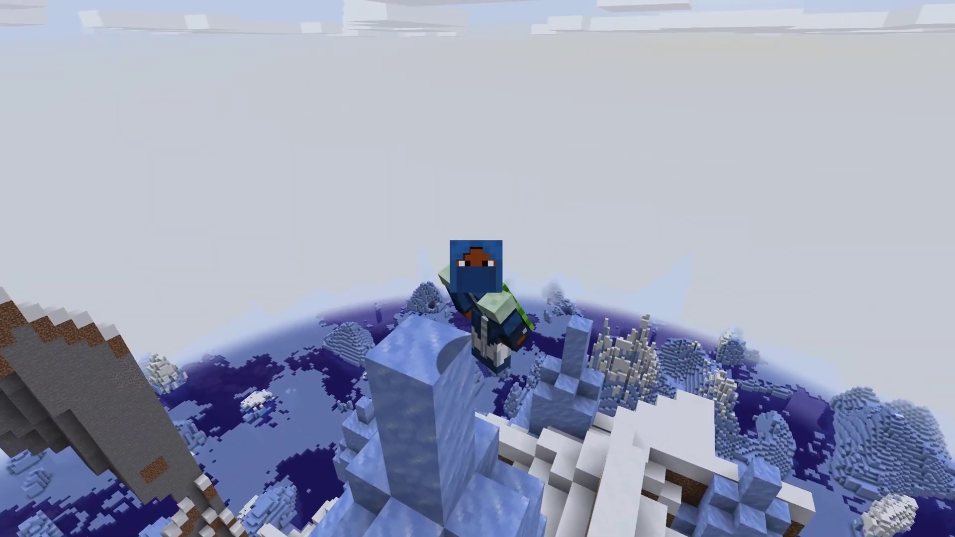
# - Switch to the running Minecraft game and show its HUD
pyautogui.press('F1')
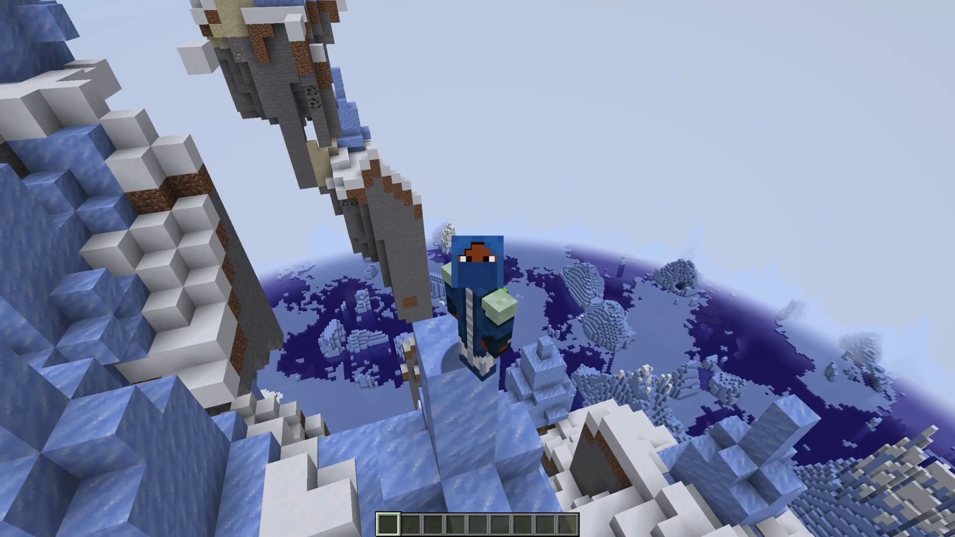
# - Hide the HUD and apply the Bliss_v2.0.4_(Chocapic13_Shaders_edit).zip shader pack from the game's video settings
pyautogui.press('F1')
pyautogui.press('Escape')
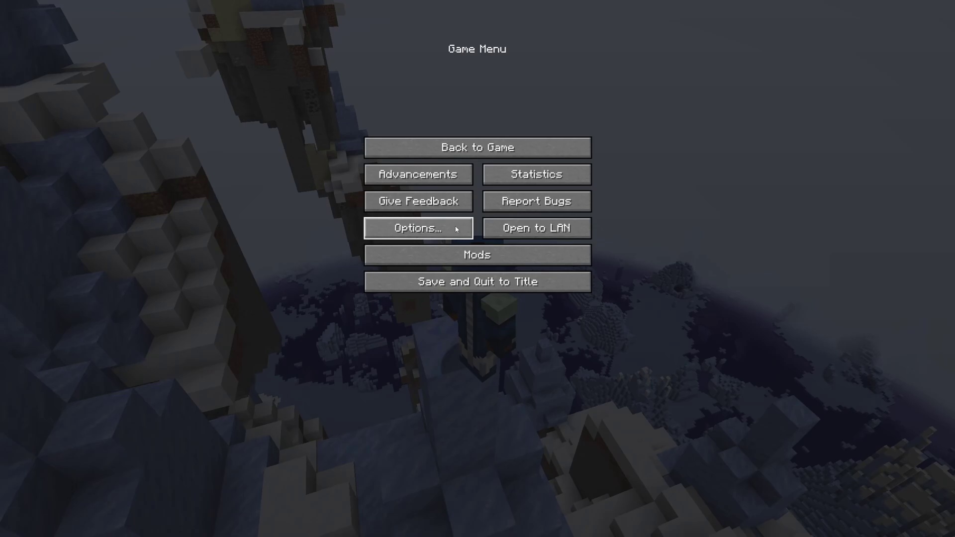
pyautogui.click(456, 229)
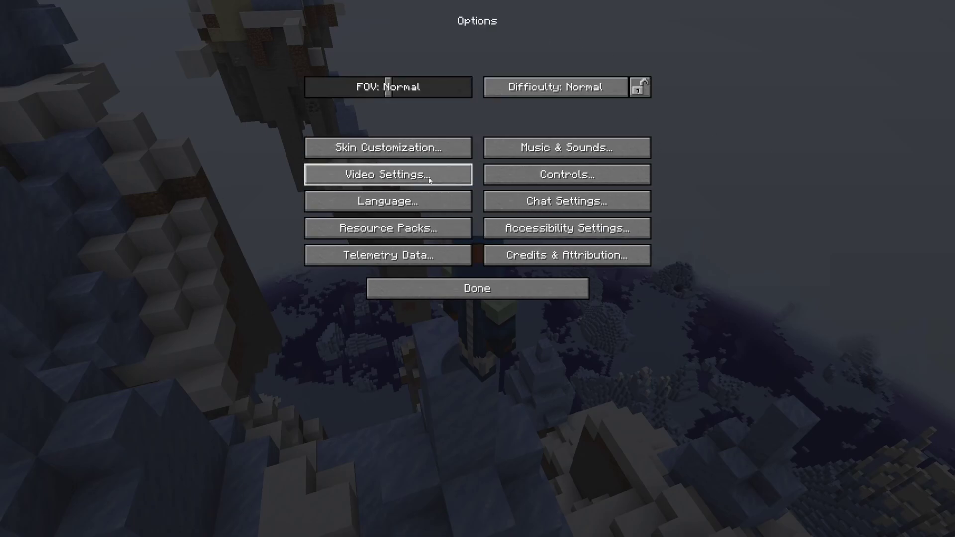
pyautogui.click(430, 180)
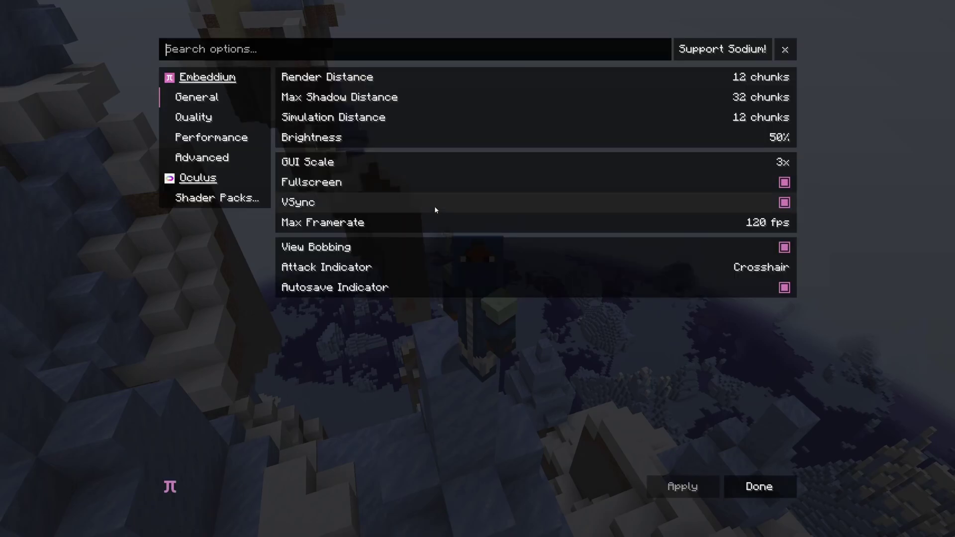
pyautogui.click(211, 205)
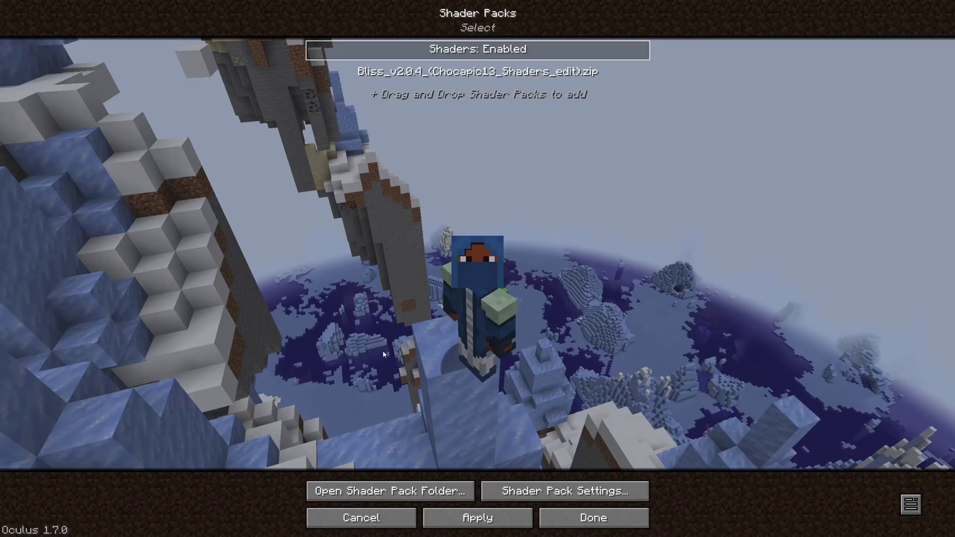
pyautogui.click(480, 75)
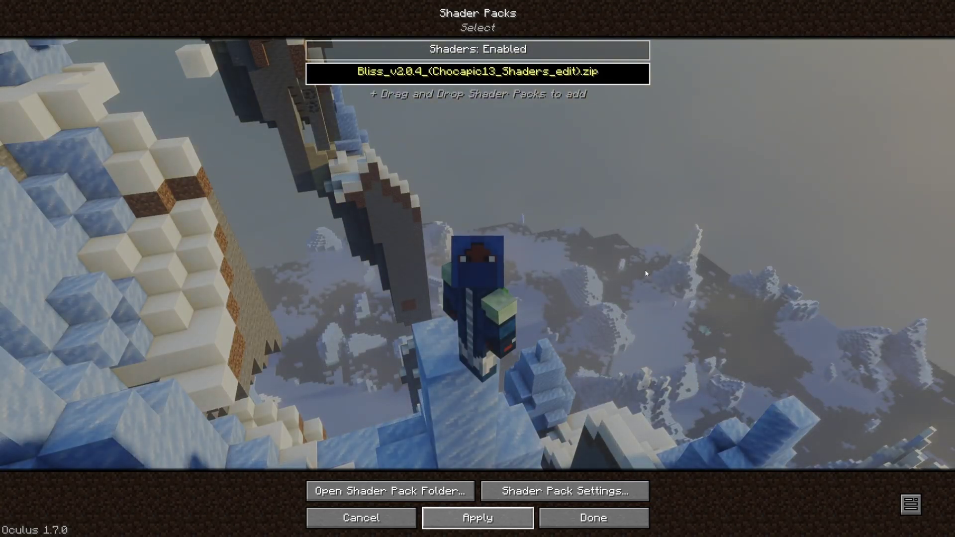
# - View the Bliss shader pack's configuration categories and go back to the video settings
pyautogui.click(582, 498)
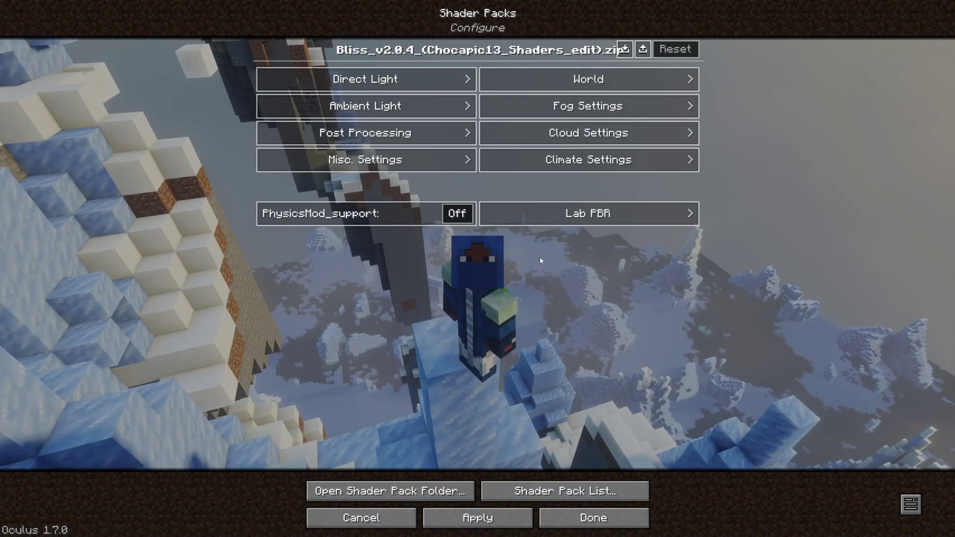
pyautogui.press('Escape')
pyautogui.press('Escape')
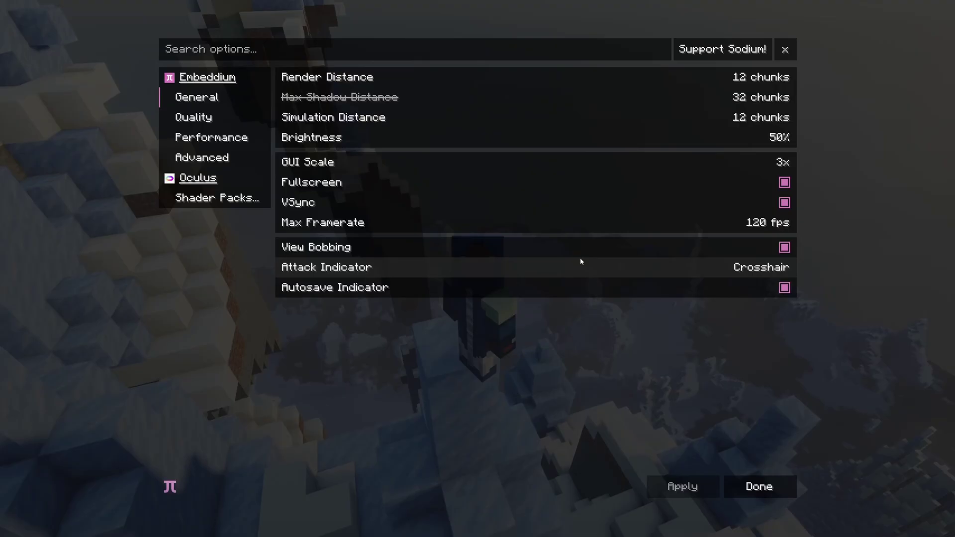
# - Return to the game world, switch the camera perspective and fly over the frozen ocean
pyautogui.press('Escape')
pyautogui.press('Escape')
pyautogui.press('F5')
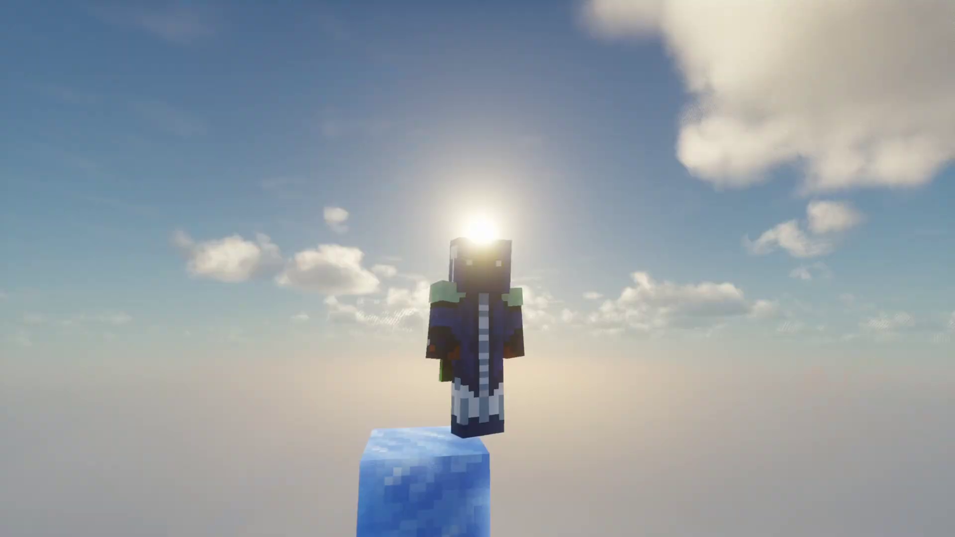
pyautogui.press('w')
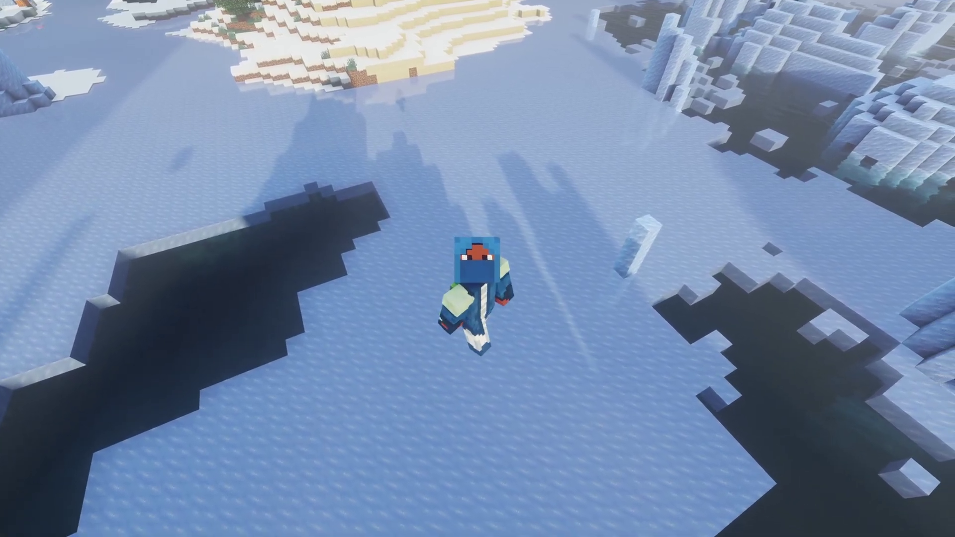
# - Reopen the Bliss shader pack's settings from the game's video options
pyautogui.press('Escape')
pyautogui.click(418, 228)
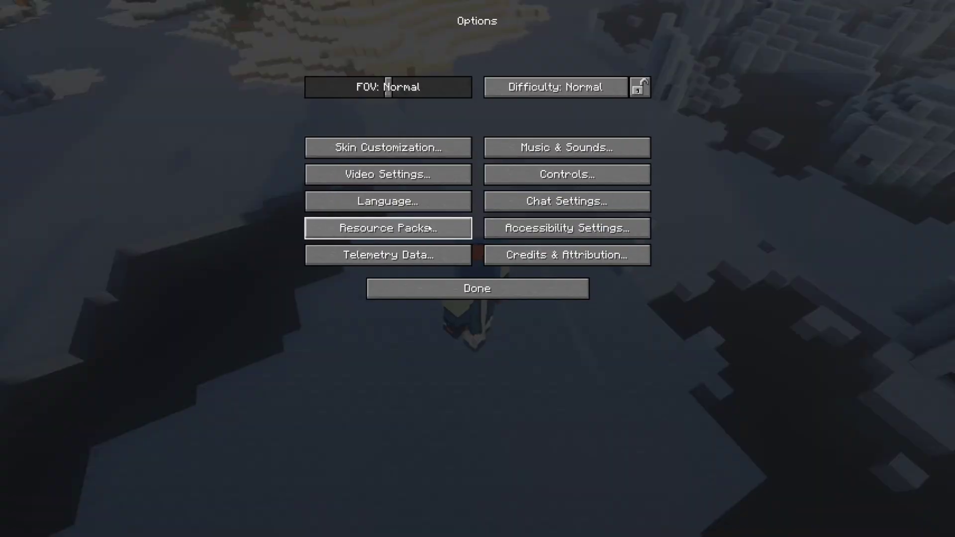
pyautogui.click(393, 174)
pyautogui.click(219, 198)
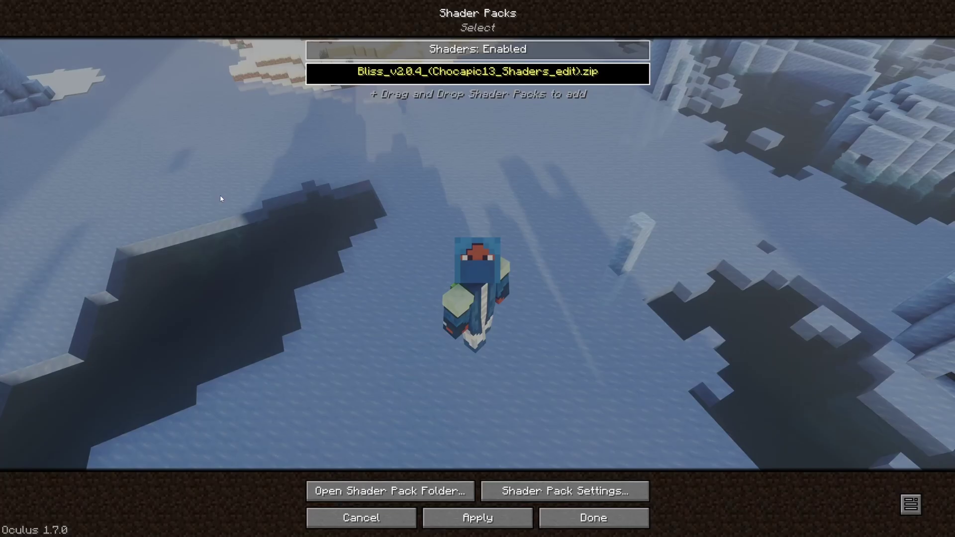
pyautogui.click(624, 497)
# - Examine the Direct Light, Shadows and Shadow Filtering settings of the shader pack and return to the game
pyautogui.click(390, 69)
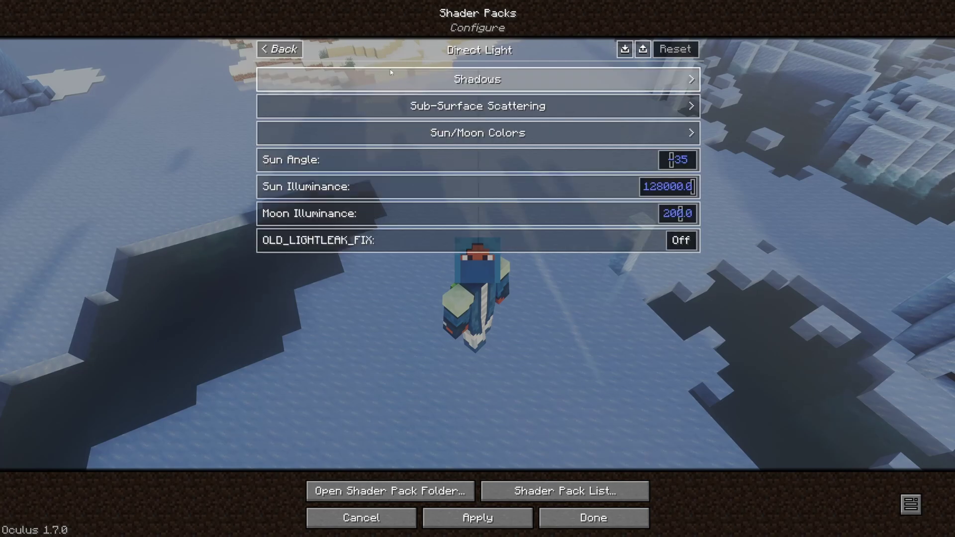
pyautogui.click(390, 72)
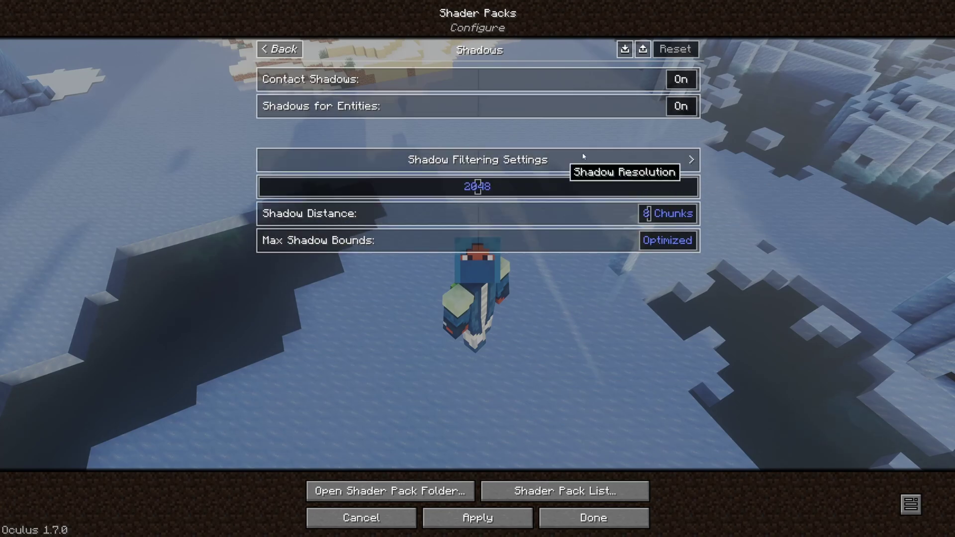
pyautogui.click(497, 159)
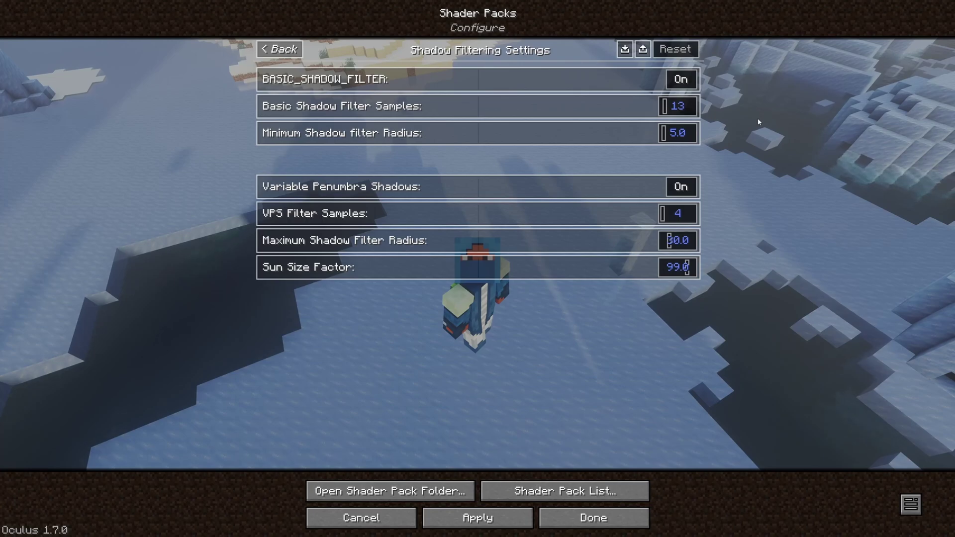
pyautogui.click(289, 50)
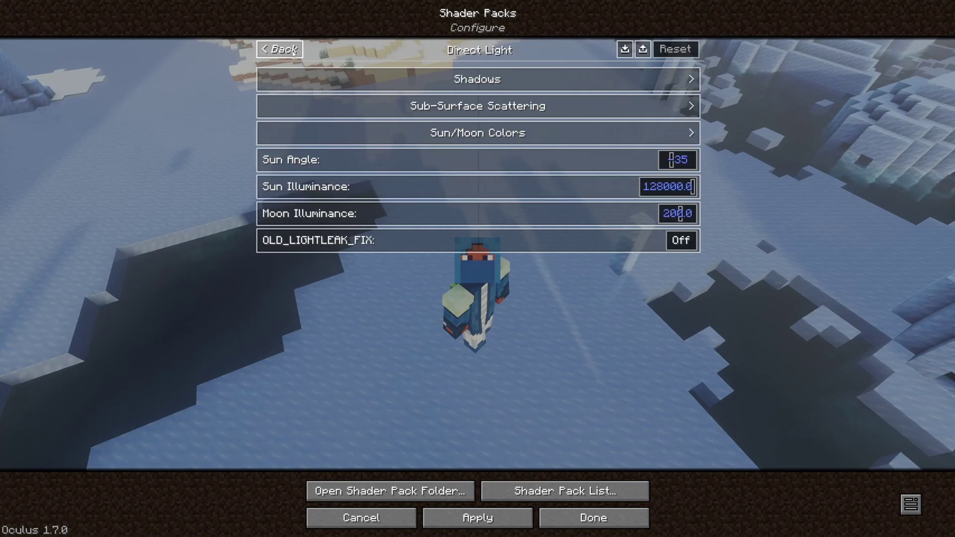
pyautogui.click(293, 52)
pyautogui.click(292, 52)
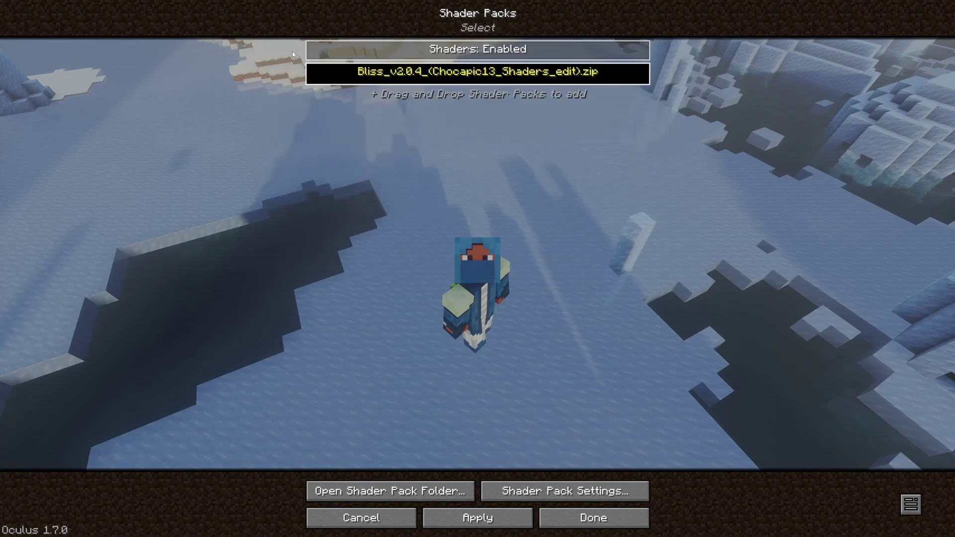
pyautogui.press('Escape')
pyautogui.press('Escape')
pyautogui.press('Escape')
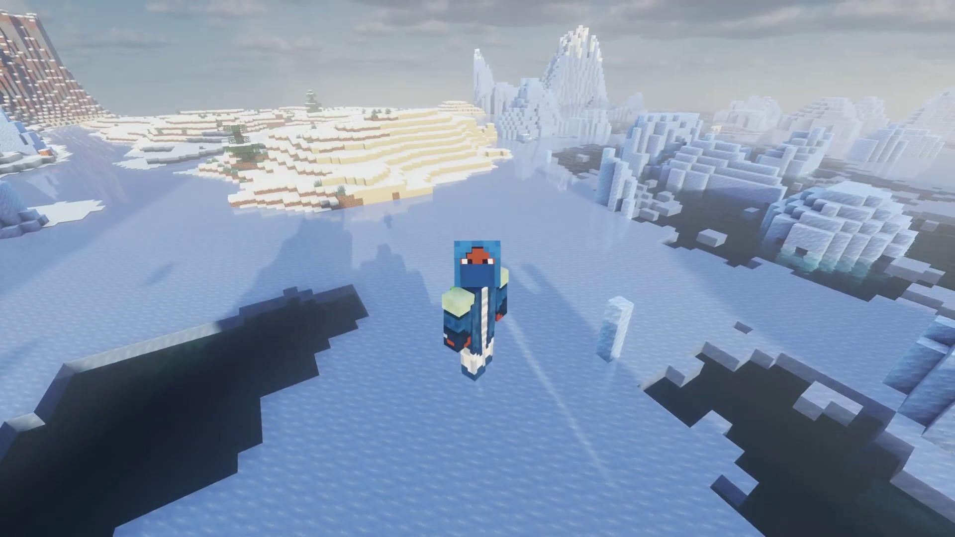
# - Fly across the ice spikes and snowy mountains to view the terrain with the shaders enabled
pyautogui.press('w')
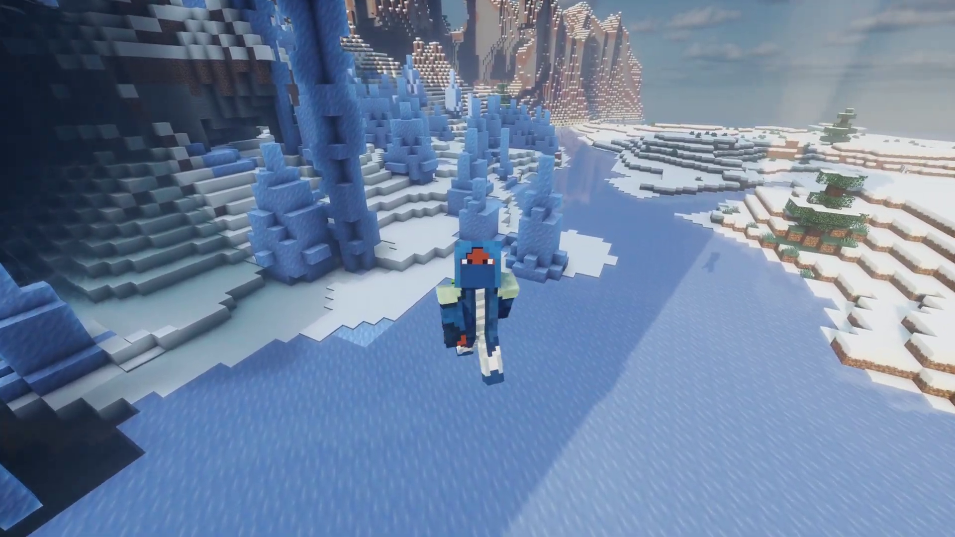
pyautogui.press('w')
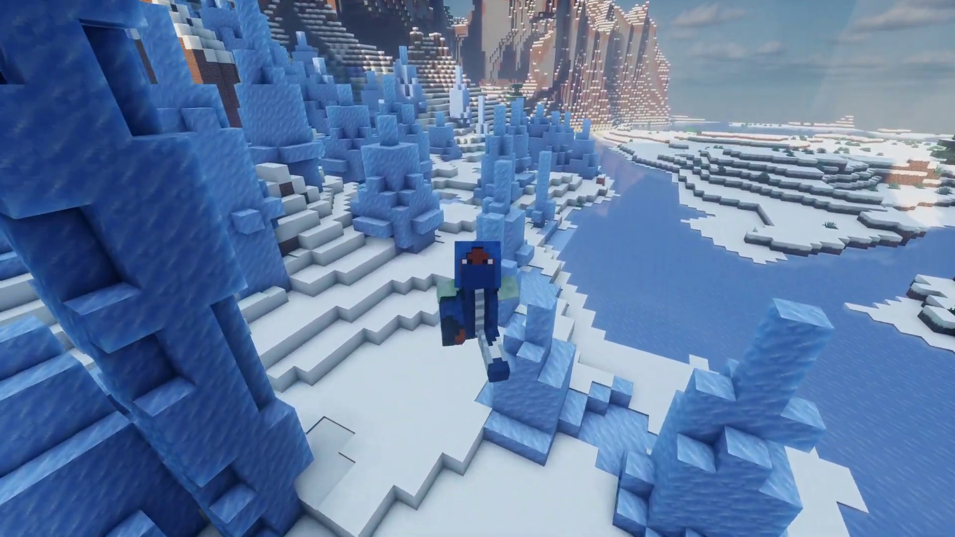
pyautogui.press('w')
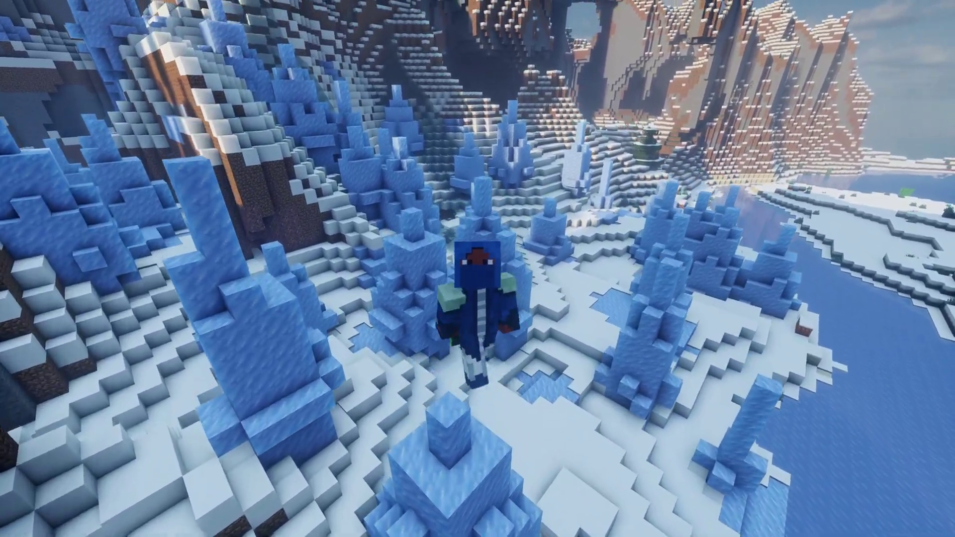
pyautogui.press('w')
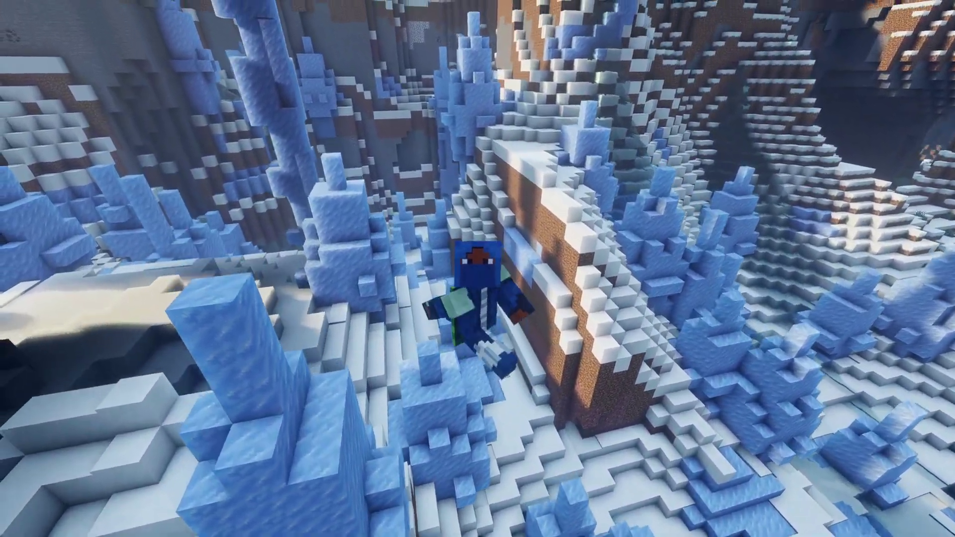
pyautogui.press('w')
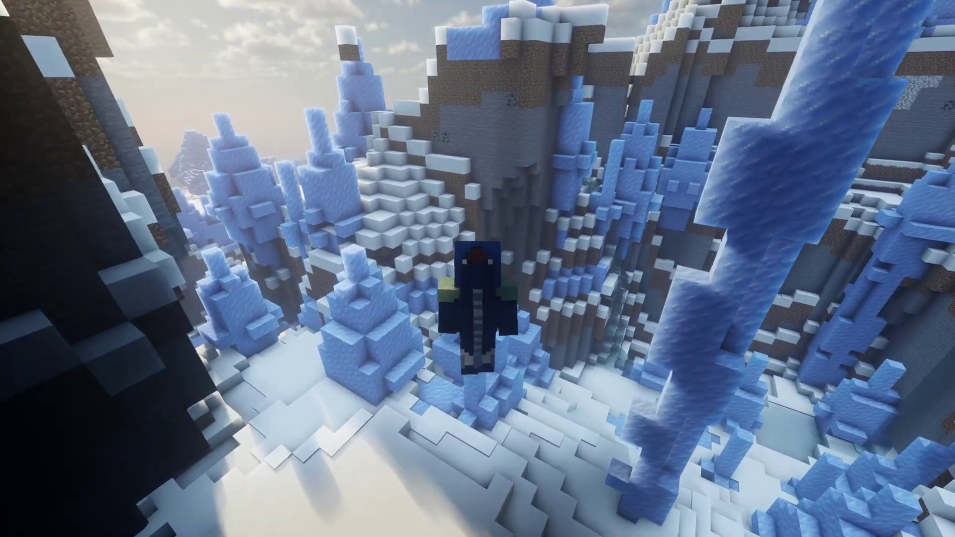
pyautogui.press('w')
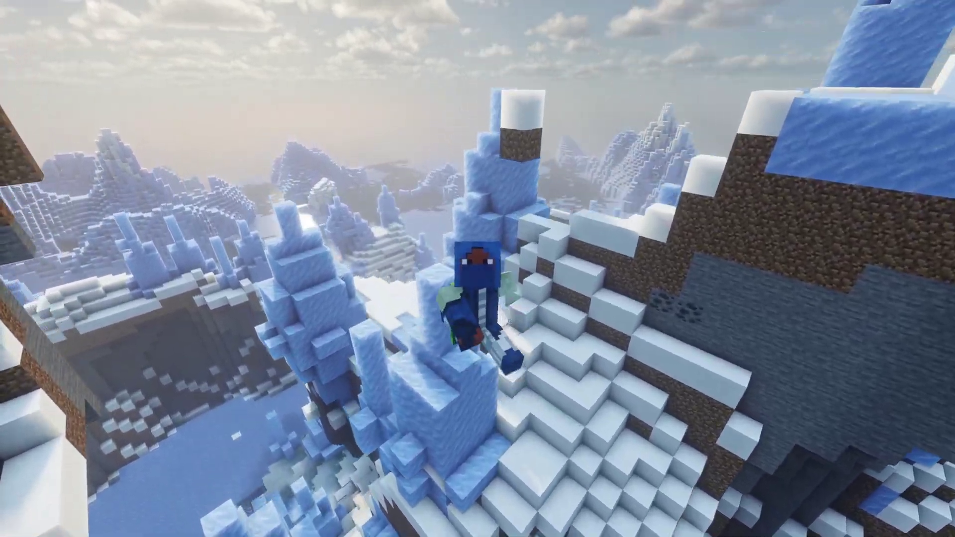
pyautogui.press('w')
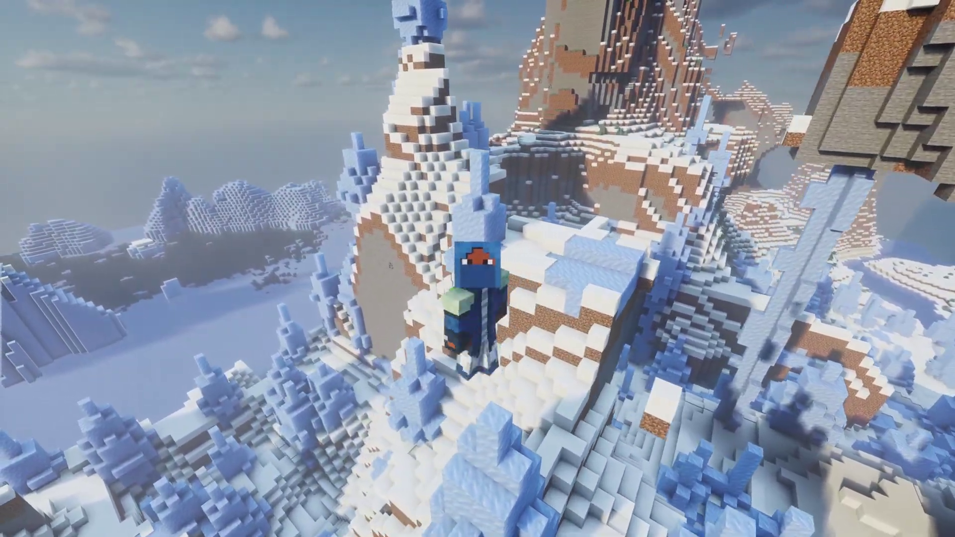